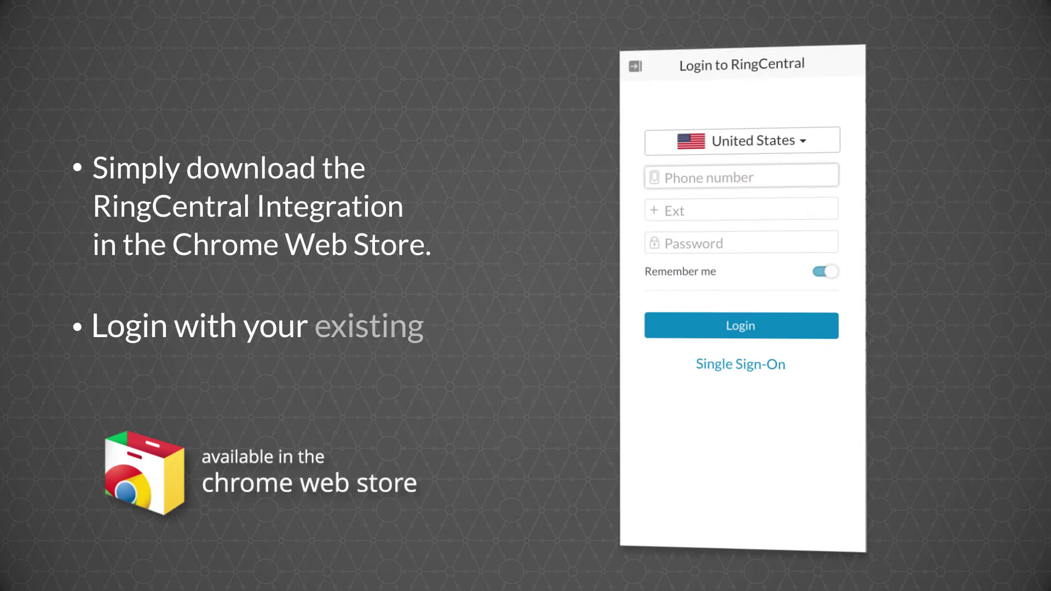
pyautogui.click(789, 144)
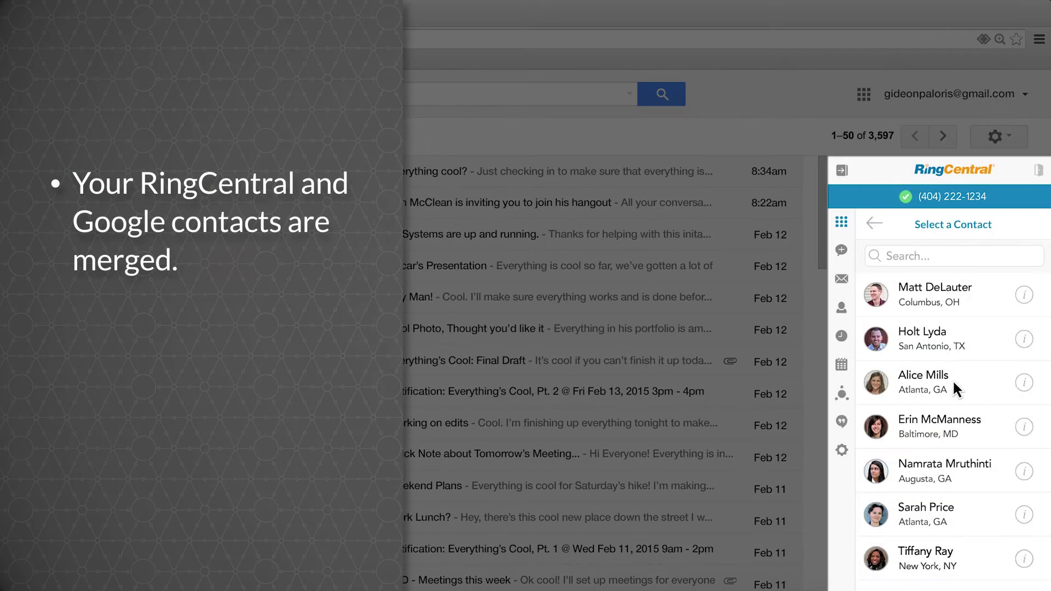
pyautogui.click(955, 384)
pyautogui.click(959, 501)
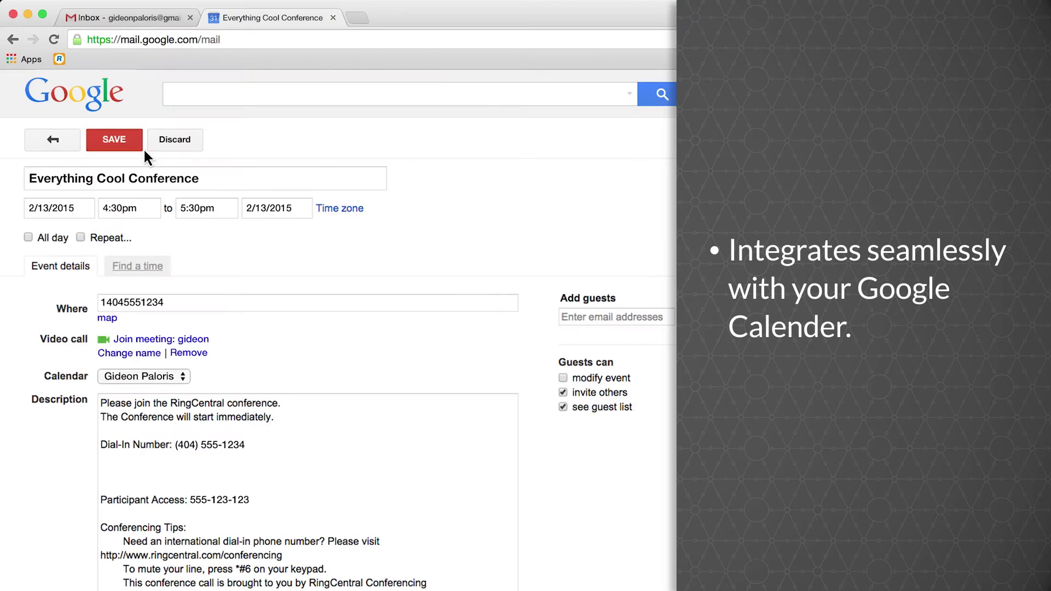
# - Save the Everything Cool Conference for Fri Feb 13, 4:30–5:30pm, then return to Gmail
pyautogui.click(128, 141)
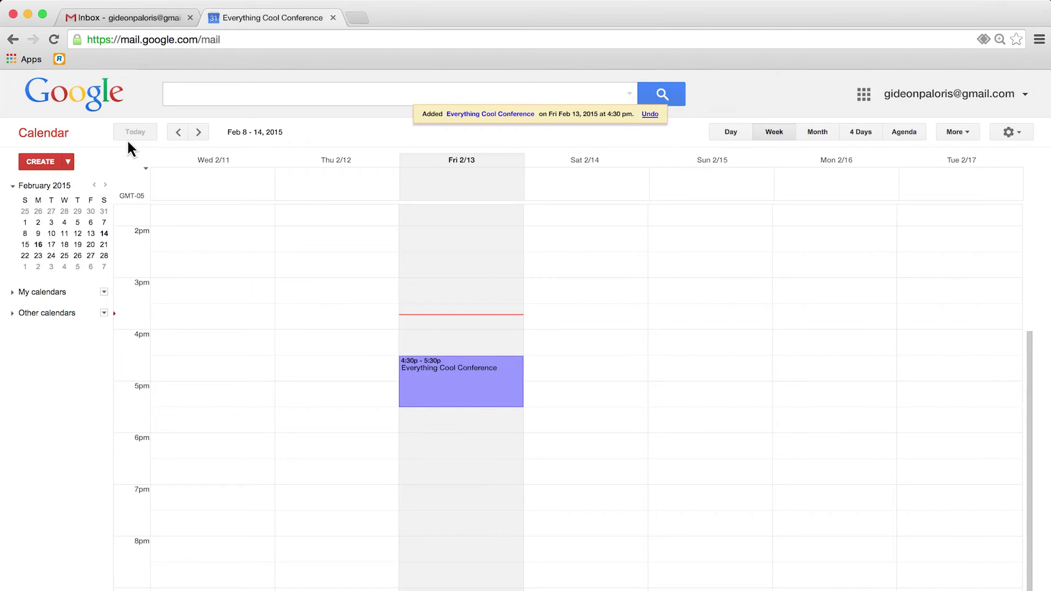
pyautogui.click(333, 17)
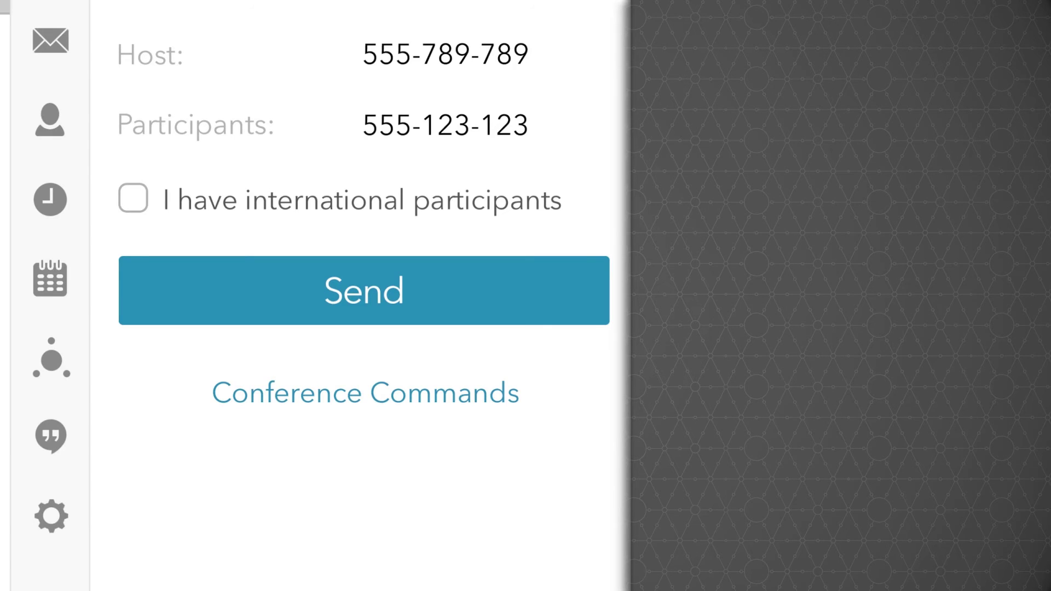